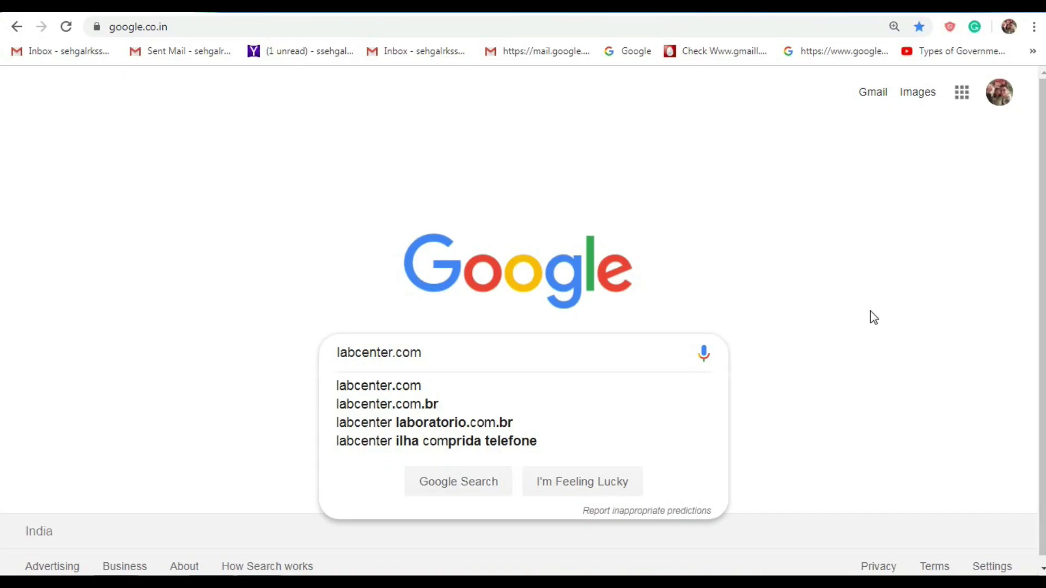
Step: Submit the Google search for labcenter.com
{"action": "key", "text": "Return"}
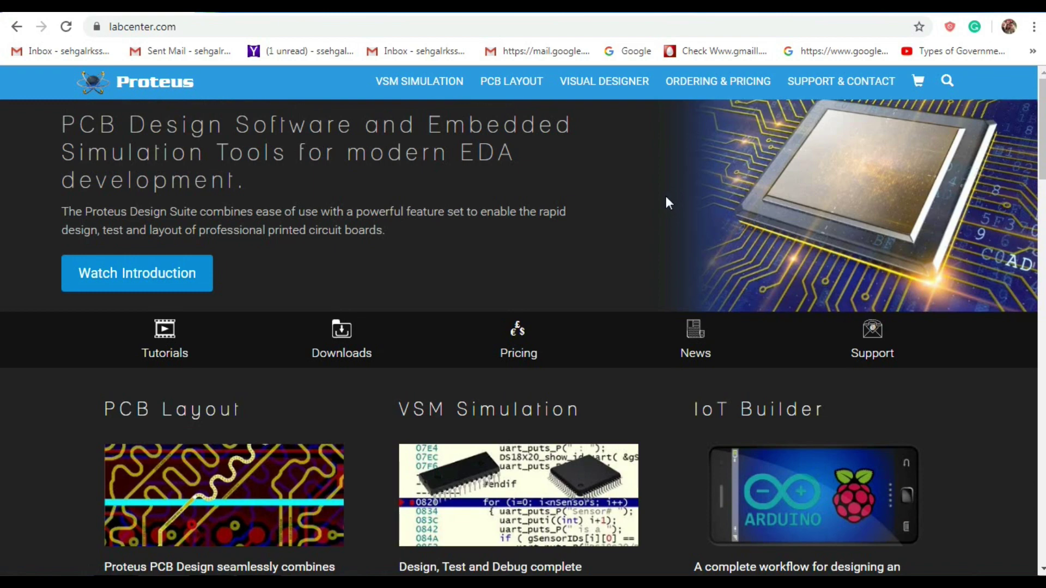
{"action": "scroll", "coordinate": [670, 191], "scroll_direction": "down", "scroll_amount": 2}
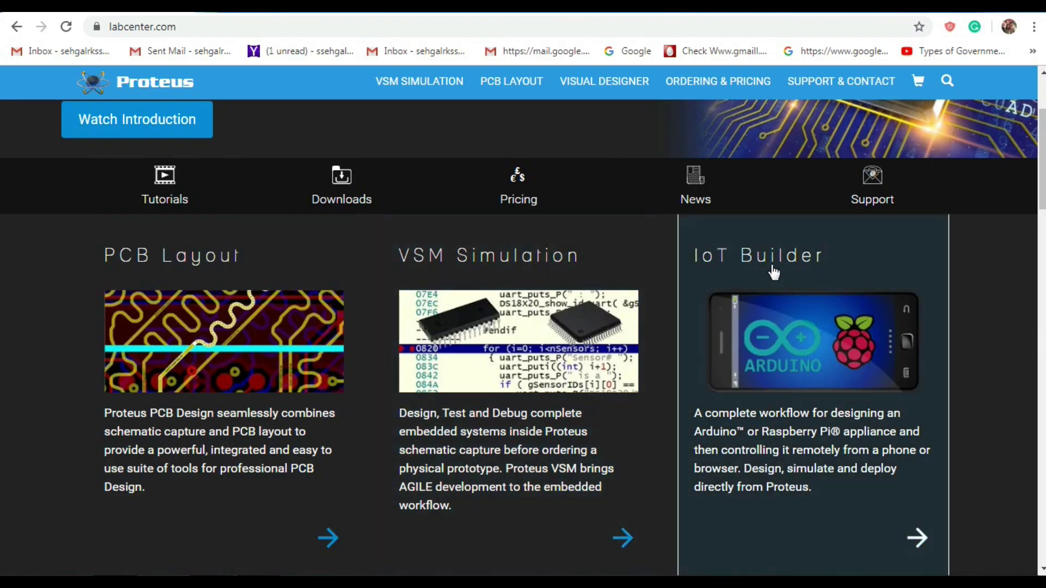
{"action": "scroll", "coordinate": [836, 348], "scroll_direction": "down", "scroll_amount": 3}
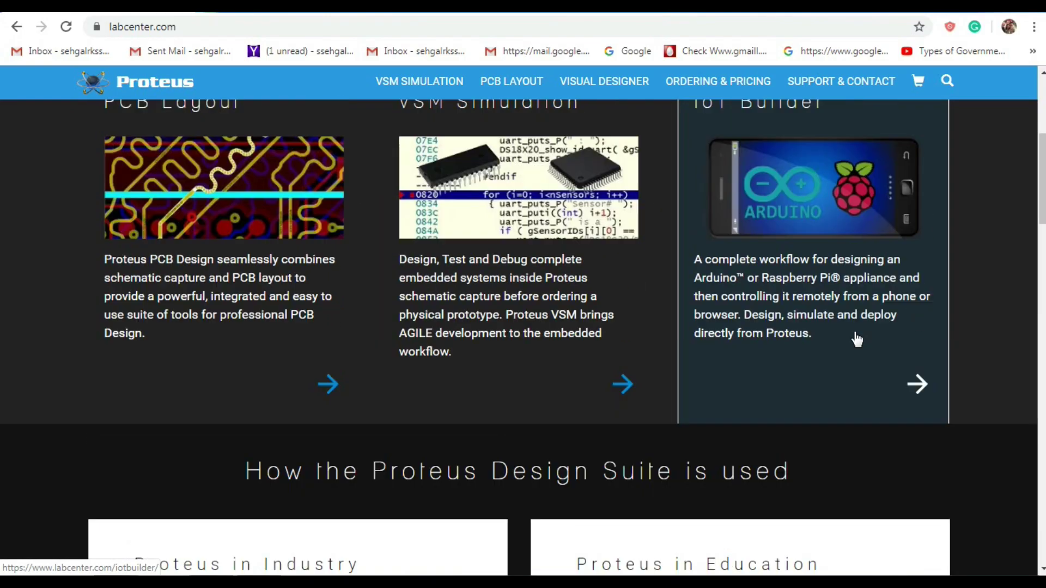
{"action": "scroll", "coordinate": [835, 347], "scroll_direction": "down", "scroll_amount": 3}
{"action": "scroll", "coordinate": [856, 338], "scroll_direction": "down", "scroll_amount": 1}
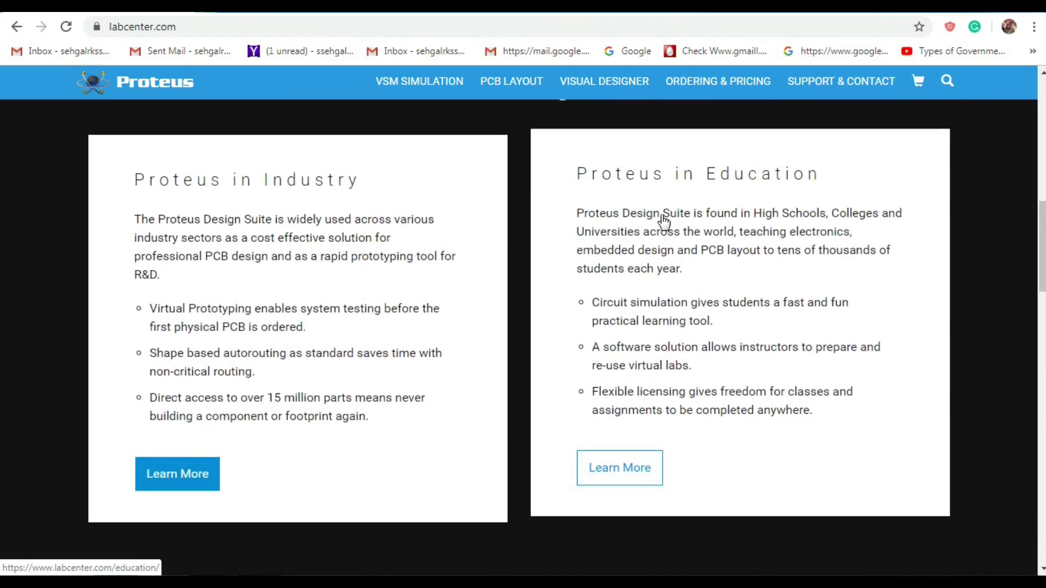
{"action": "scroll", "coordinate": [969, 277], "scroll_direction": "down", "scroll_amount": 5}
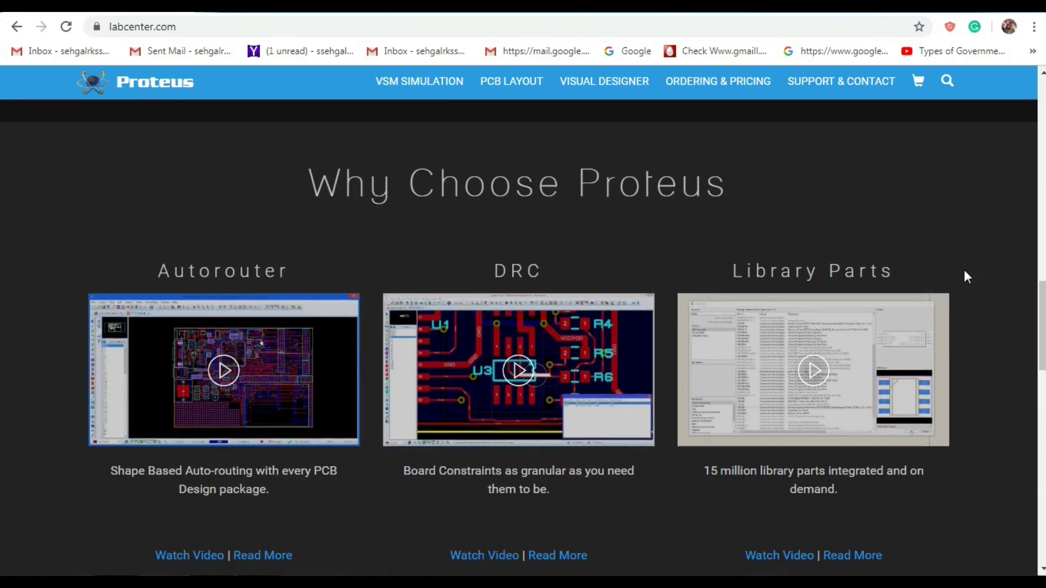
{"action": "scroll", "coordinate": [968, 277], "scroll_direction": "down", "scroll_amount": 1}
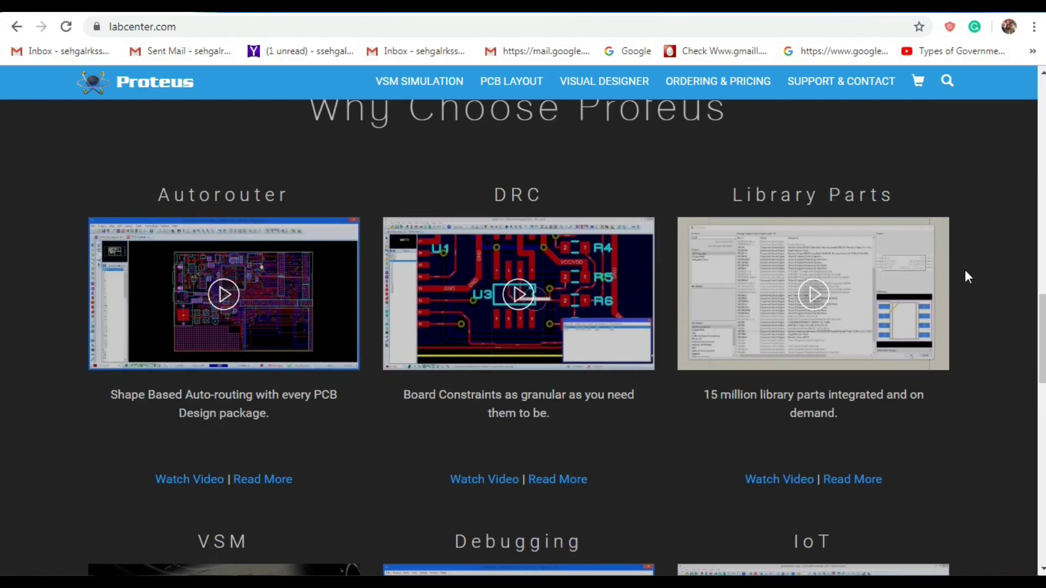
{"action": "scroll", "coordinate": [968, 276], "scroll_direction": "down", "scroll_amount": 3}
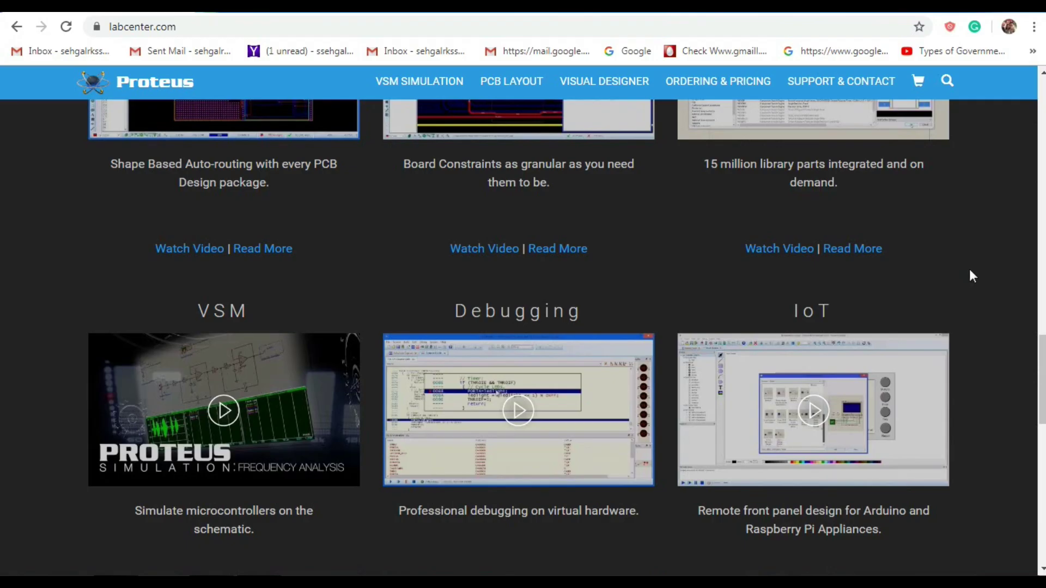
{"action": "scroll", "coordinate": [970, 269], "scroll_direction": "down", "scroll_amount": 2}
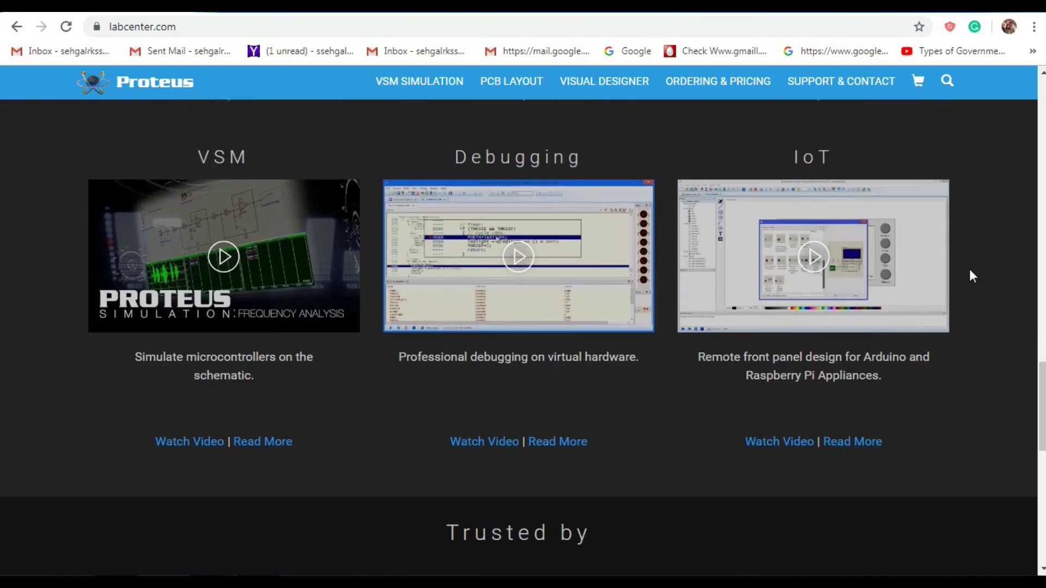
{"action": "scroll", "coordinate": [970, 269], "scroll_direction": "down", "scroll_amount": 2}
{"action": "scroll", "coordinate": [969, 269], "scroll_direction": "down", "scroll_amount": 1}
{"action": "scroll", "coordinate": [969, 268], "scroll_direction": "down", "scroll_amount": 3}
{"action": "scroll", "coordinate": [970, 269], "scroll_direction": "up", "scroll_amount": 6}
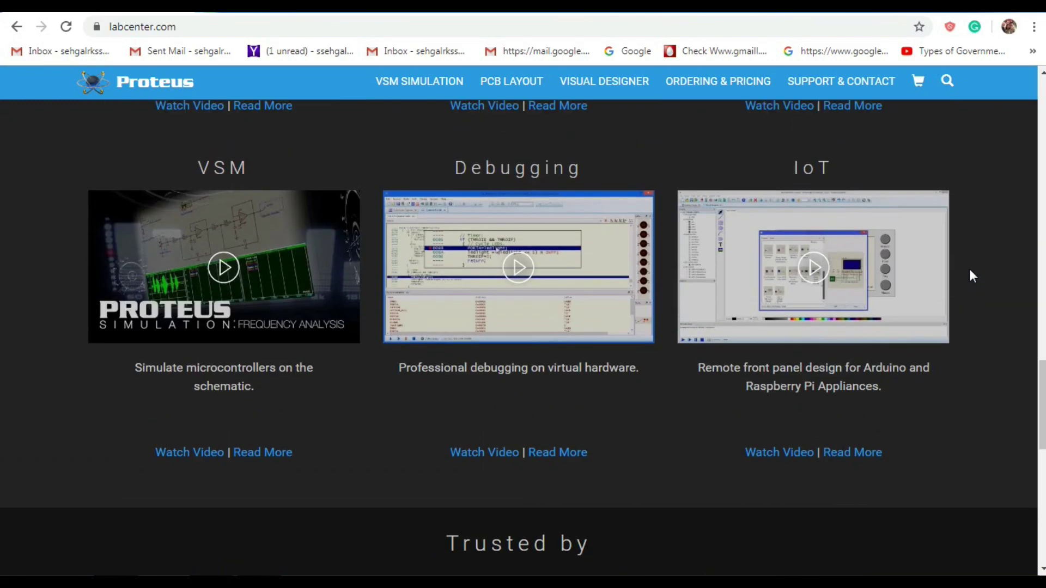
{"action": "scroll", "coordinate": [969, 269], "scroll_direction": "up", "scroll_amount": 5}
{"action": "scroll", "coordinate": [970, 269], "scroll_direction": "up", "scroll_amount": 4}
{"action": "scroll", "coordinate": [970, 269], "scroll_direction": "up", "scroll_amount": 5}
{"action": "scroll", "coordinate": [969, 269], "scroll_direction": "up", "scroll_amount": 2}
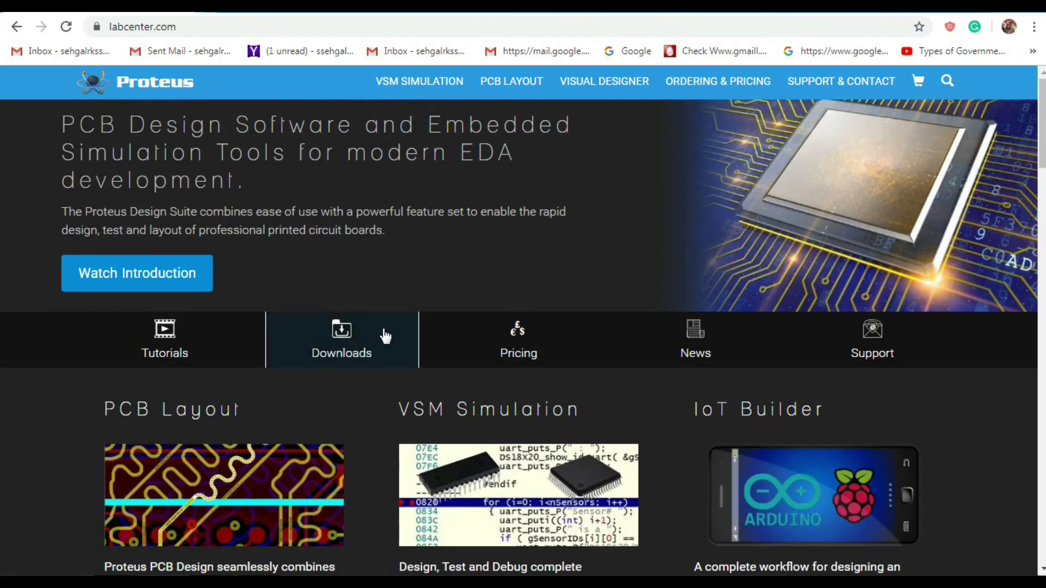
{"action": "left_click", "coordinate": [342, 330]}
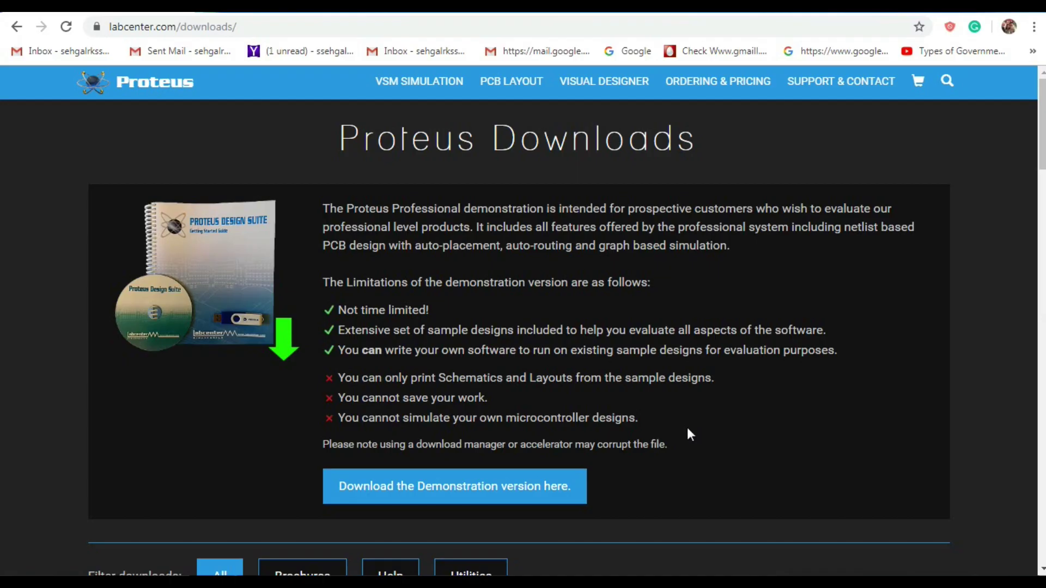
{"action": "scroll", "coordinate": [688, 428], "scroll_direction": "down", "scroll_amount": 4}
{"action": "scroll", "coordinate": [687, 424], "scroll_direction": "up", "scroll_amount": 4}
{"action": "scroll", "coordinate": [792, 395], "scroll_direction": "down", "scroll_amount": 1}
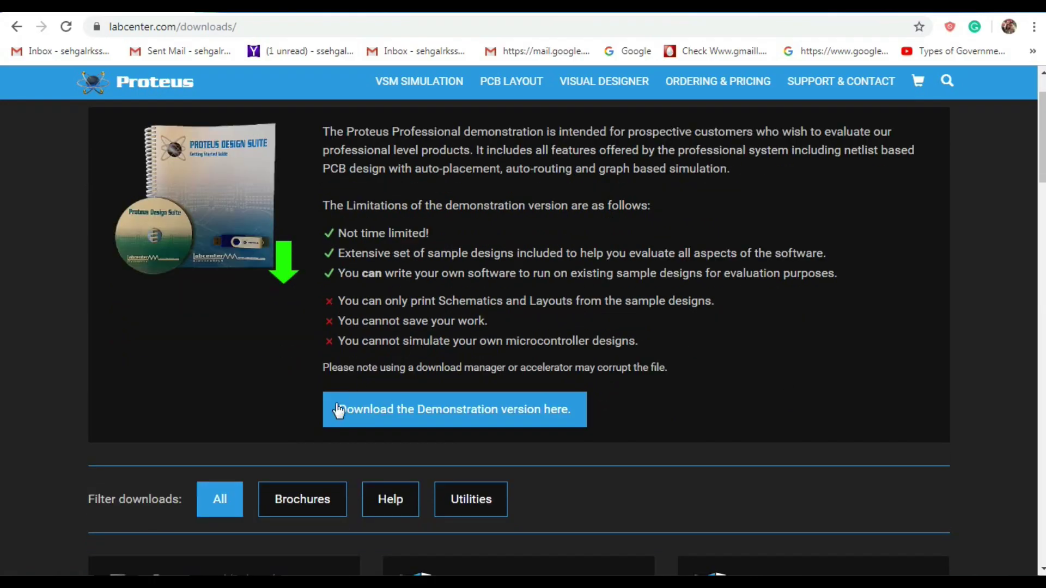
Step: Request the Proteus Professional demonstration download from the Downloads page
{"action": "left_click", "coordinate": [556, 413]}
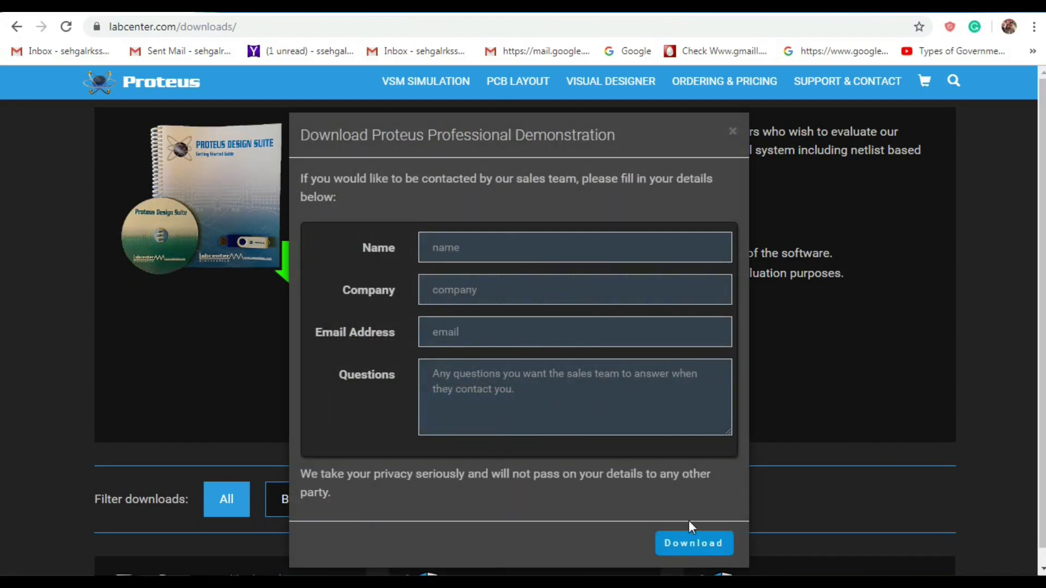
Step: Download prodemo.exe to the desktop without contact details, then run the installer
{"action": "left_click", "coordinate": [693, 543]}
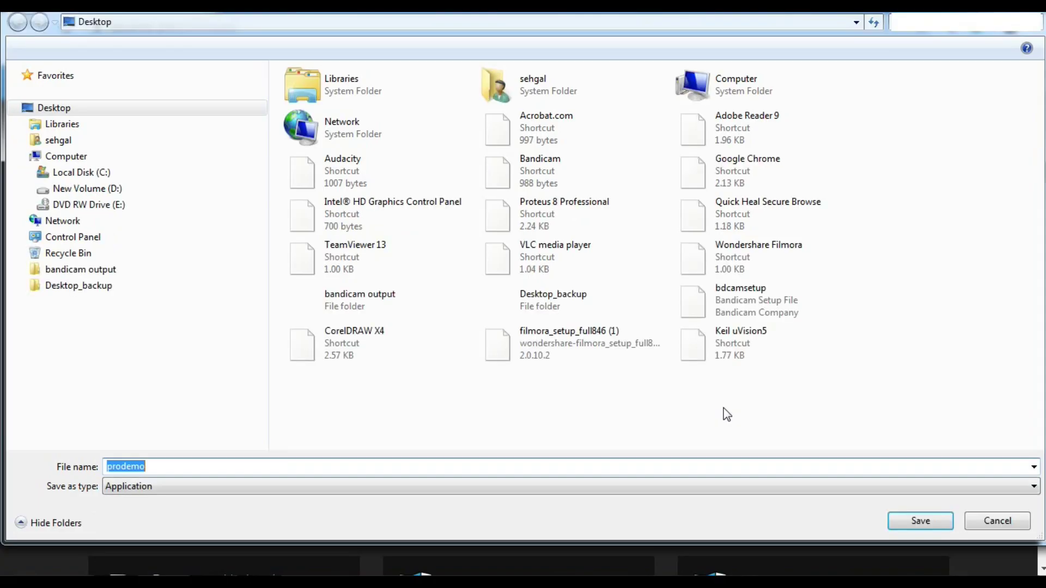
{"action": "left_click", "coordinate": [919, 522]}
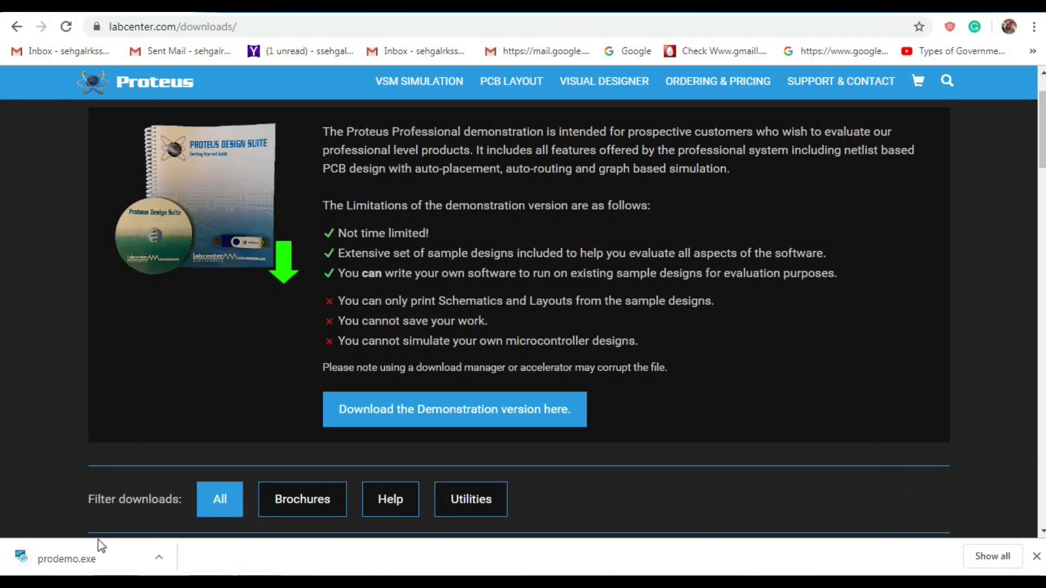
{"action": "left_click", "coordinate": [74, 559]}
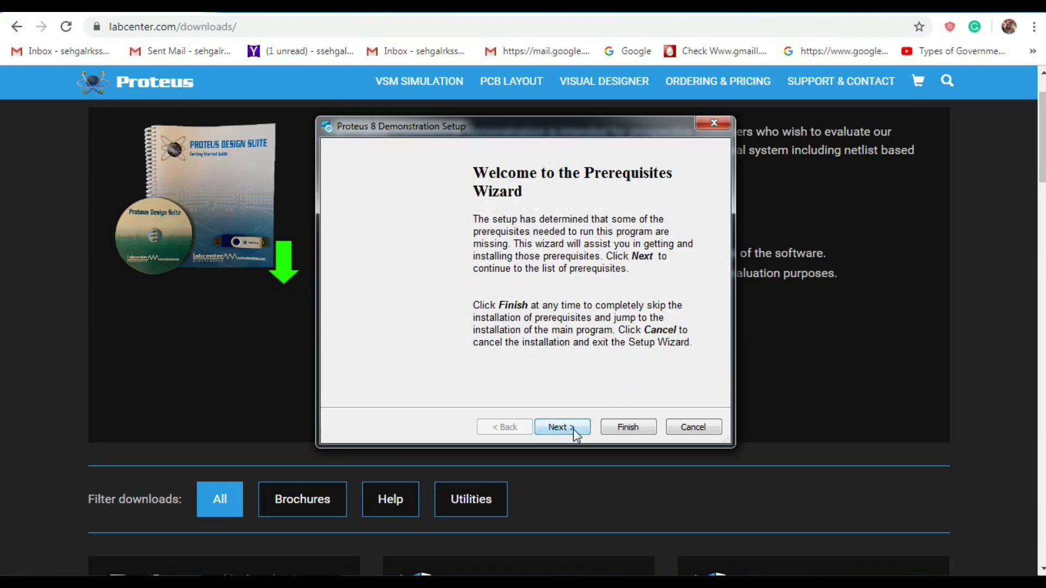
Step: Install the Visual C++ 2013 prerequisite through the Prerequisites Wizard
{"action": "left_click", "coordinate": [573, 429]}
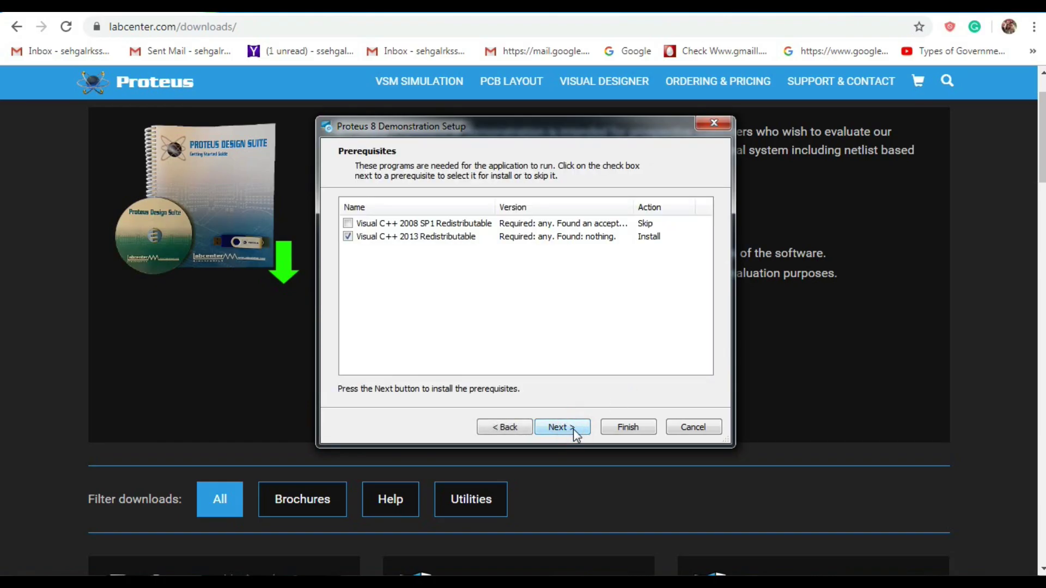
{"action": "left_click", "coordinate": [573, 429]}
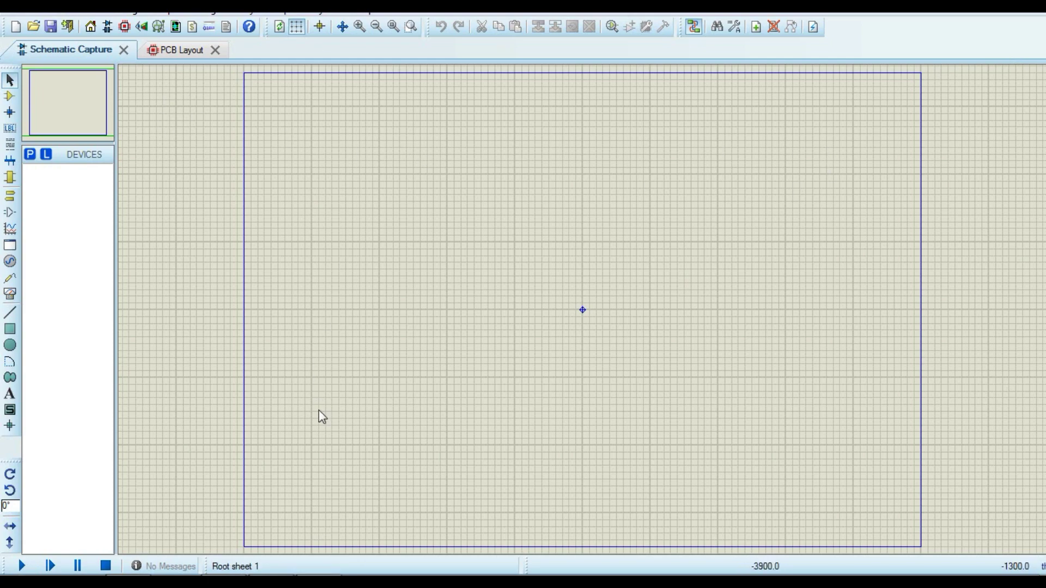
{"action": "left_click", "coordinate": [182, 50]}
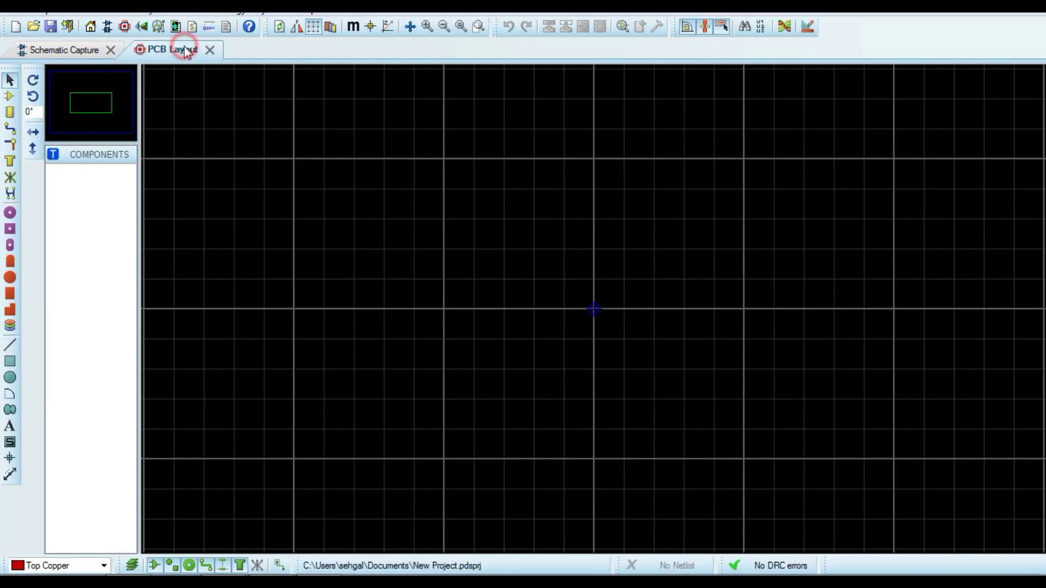
{"action": "left_click", "coordinate": [64, 50]}
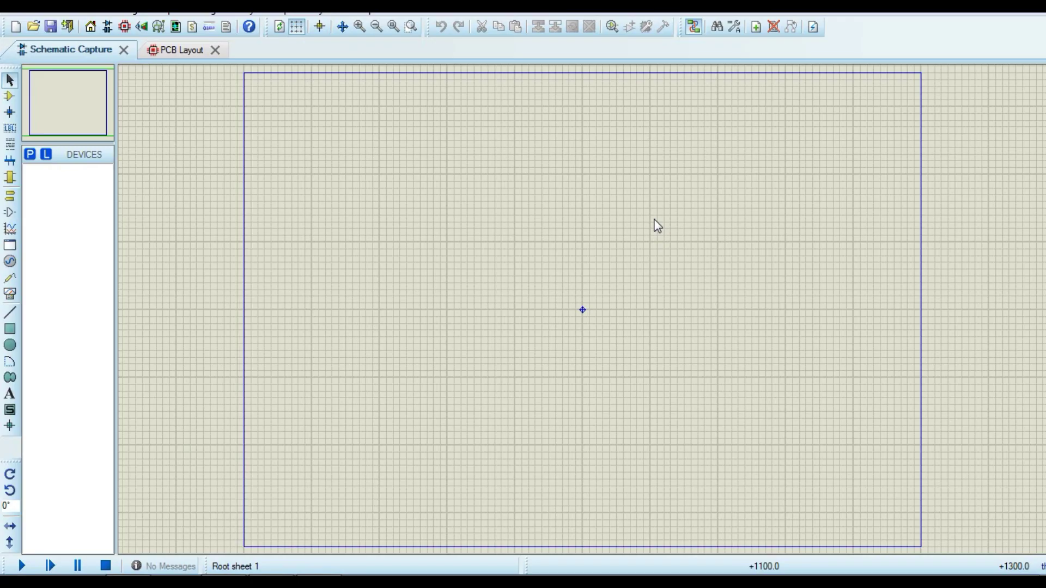